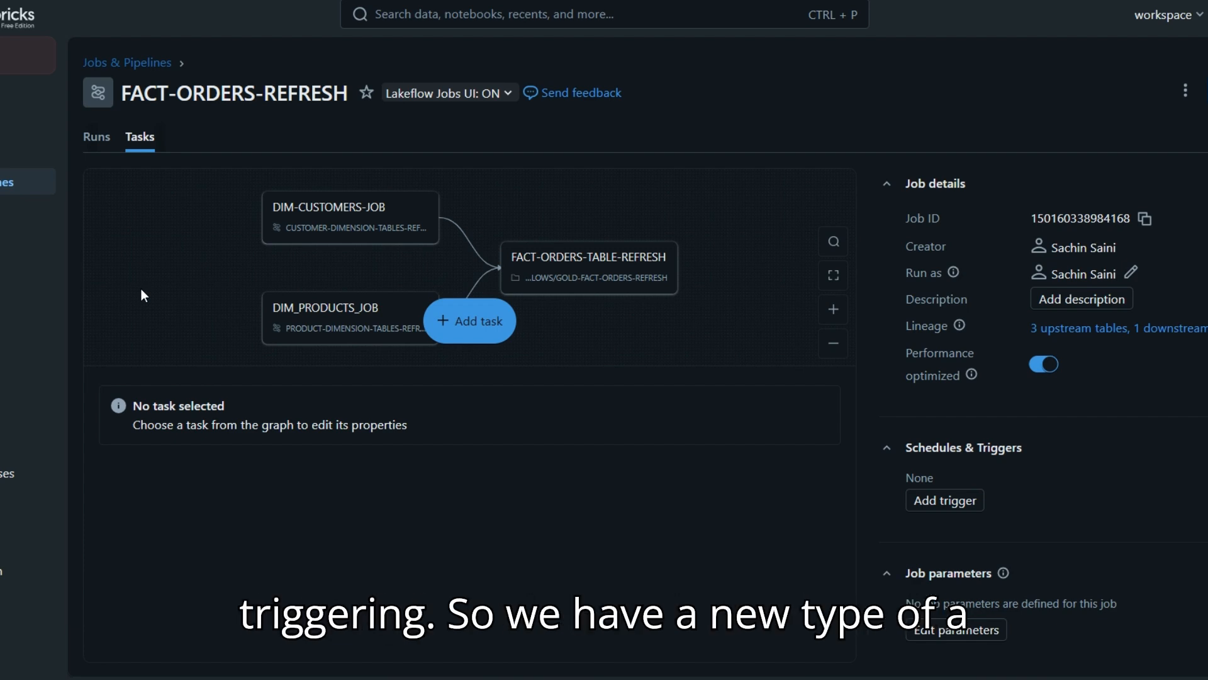
Step: Add a trigger to the job and choose the Table update trigger type
click(959, 507)
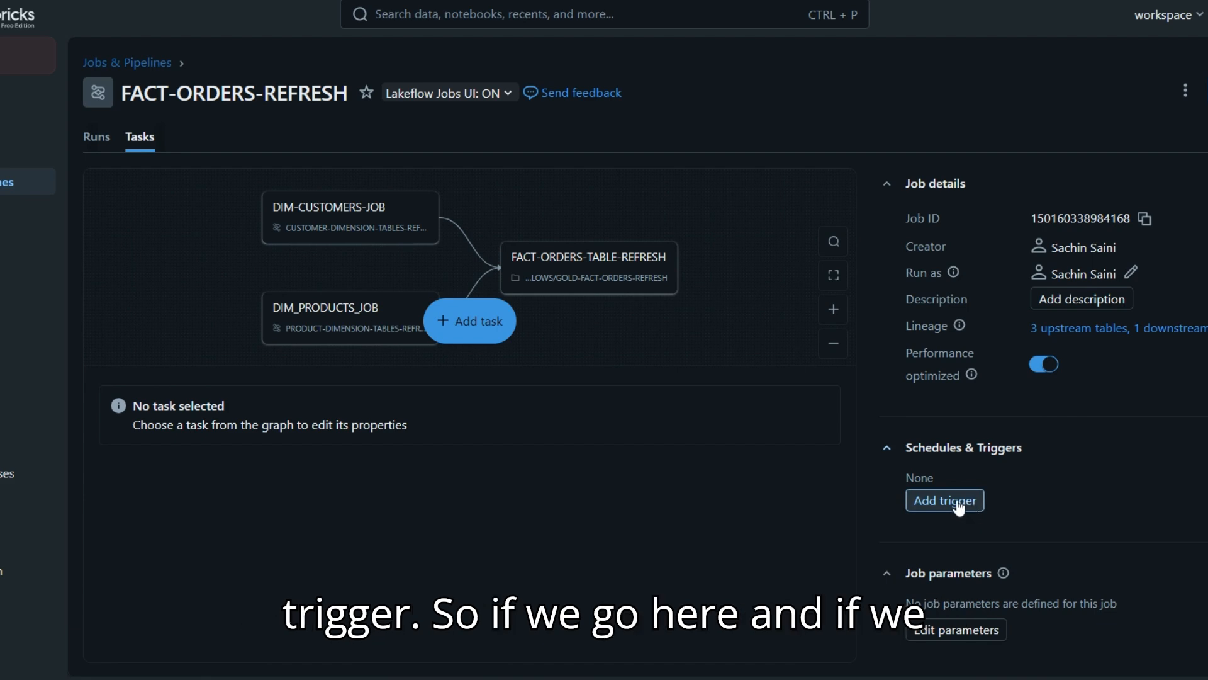
click(959, 507)
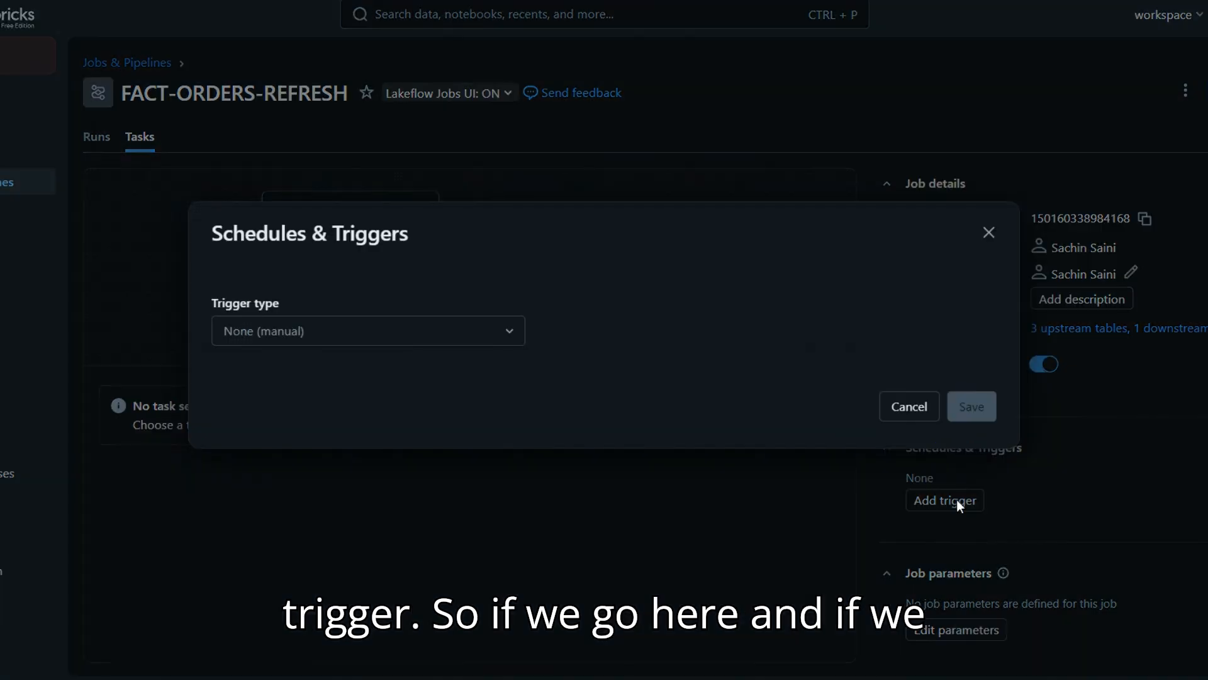
click(366, 334)
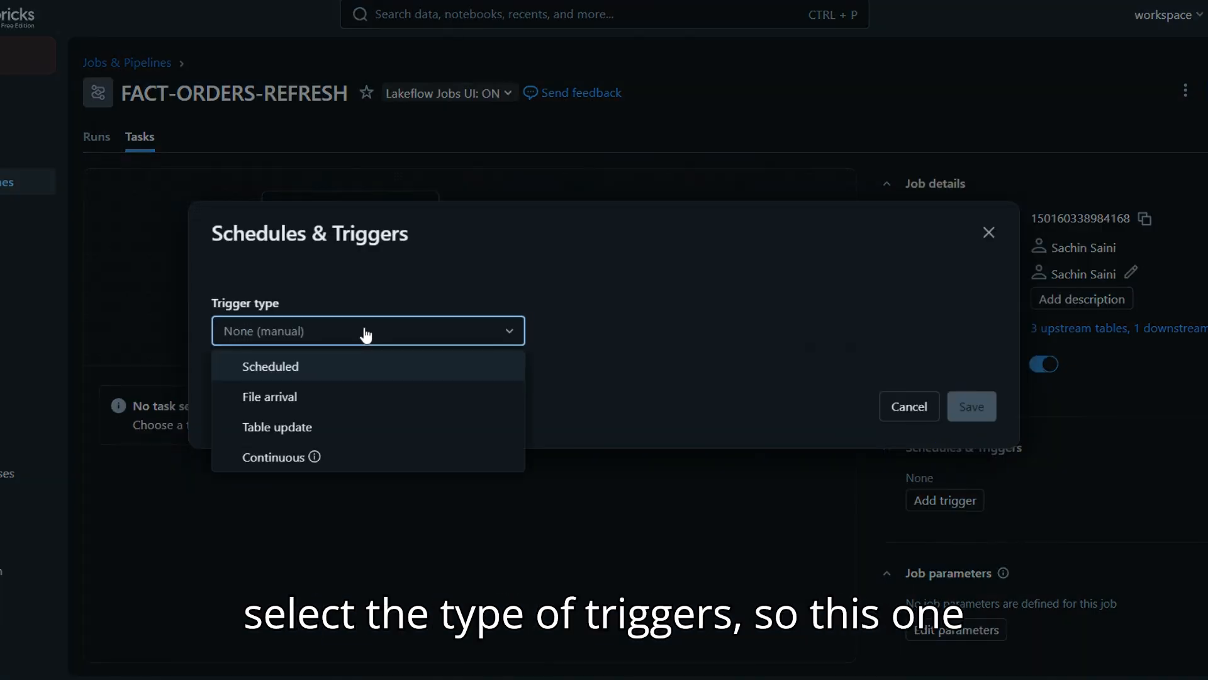
click(357, 434)
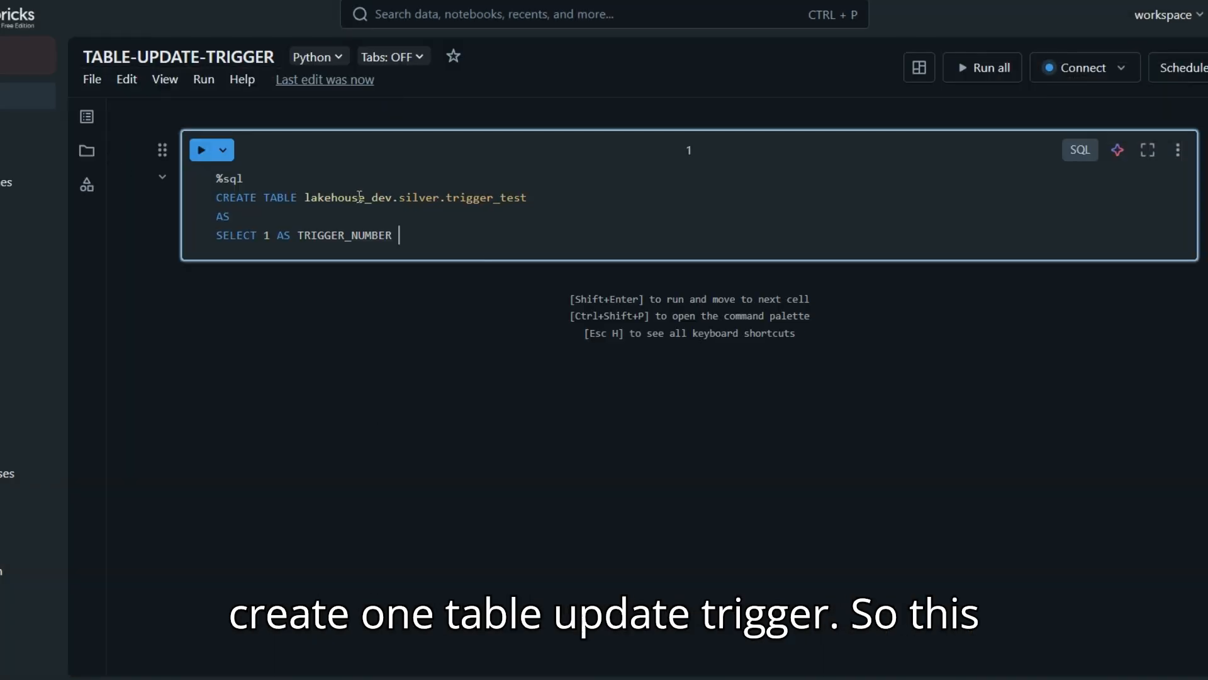
Step: Run the notebook cell that creates table lakehouse_dev.silver.trigger_test with 1 AS TRIGGER_NUMBER
double_click(419, 198)
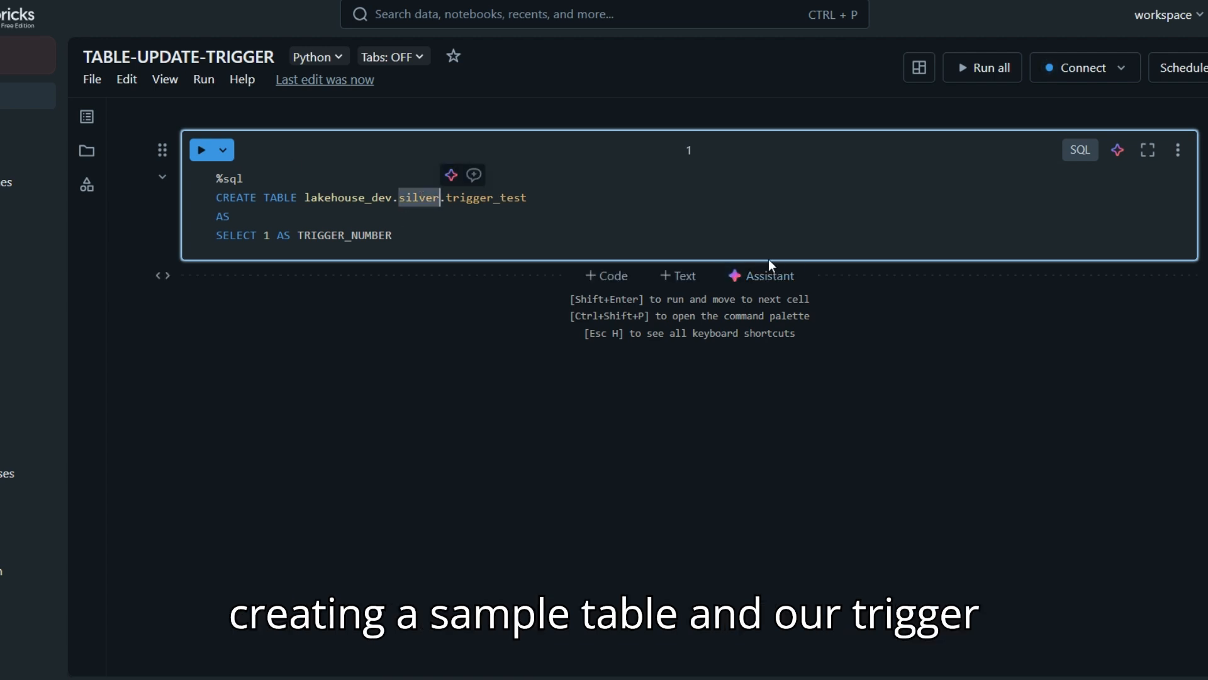
click(200, 150)
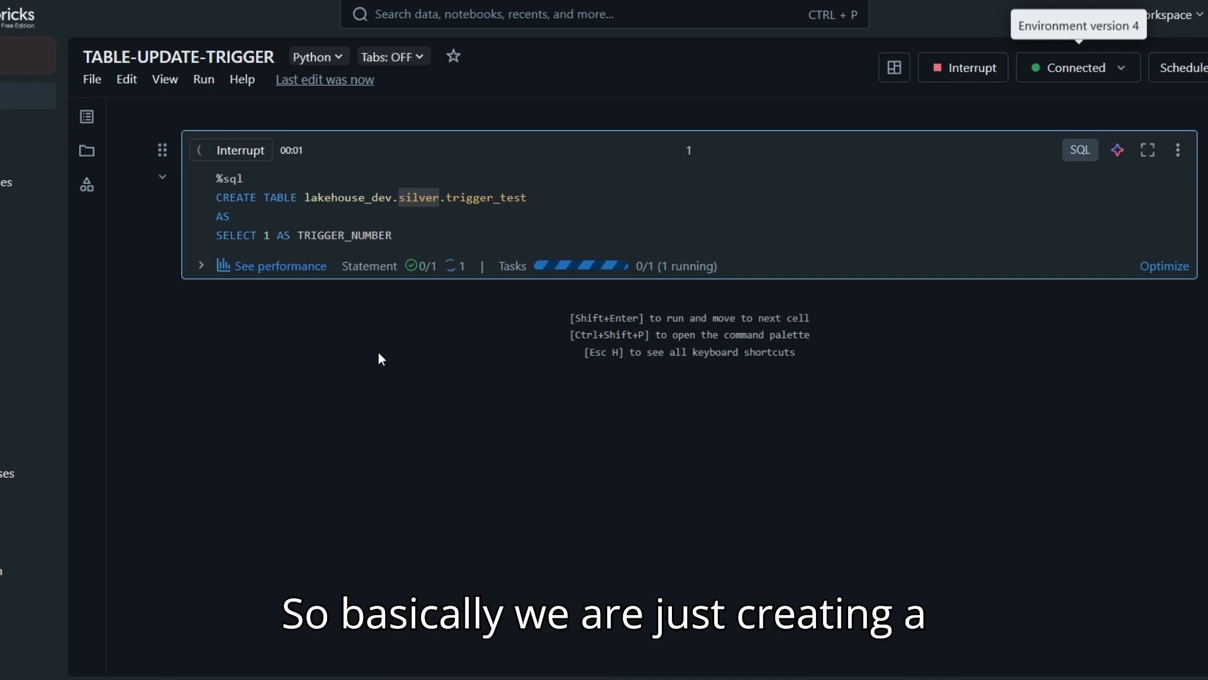
double_click(490, 199)
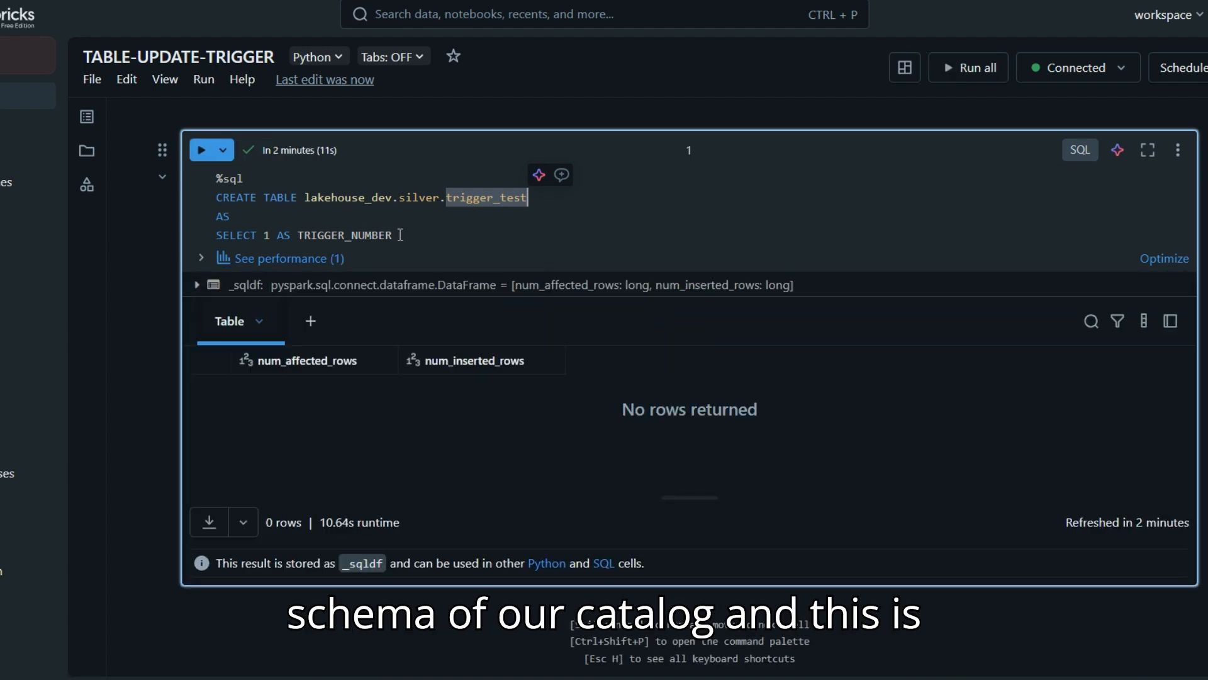
double_click(336, 237)
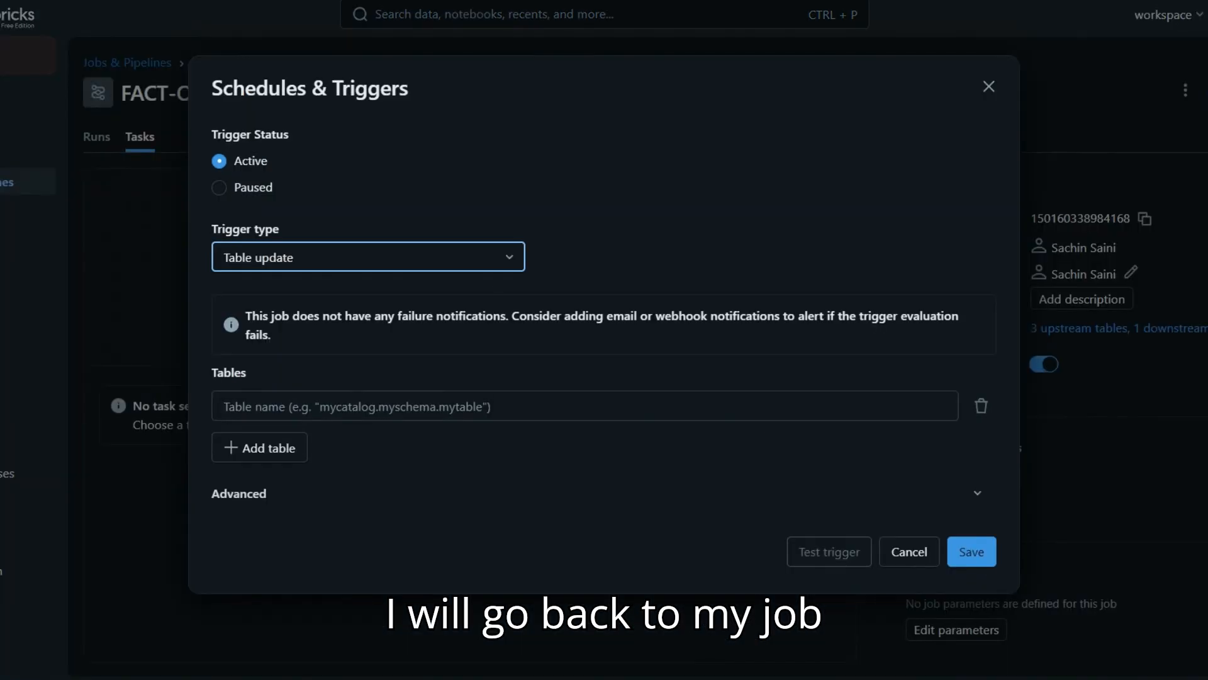
Step: Set the trigger's monitored table to lakehouse_dev.silver.trigger_test by copying the name from the notebook
click(484, 402)
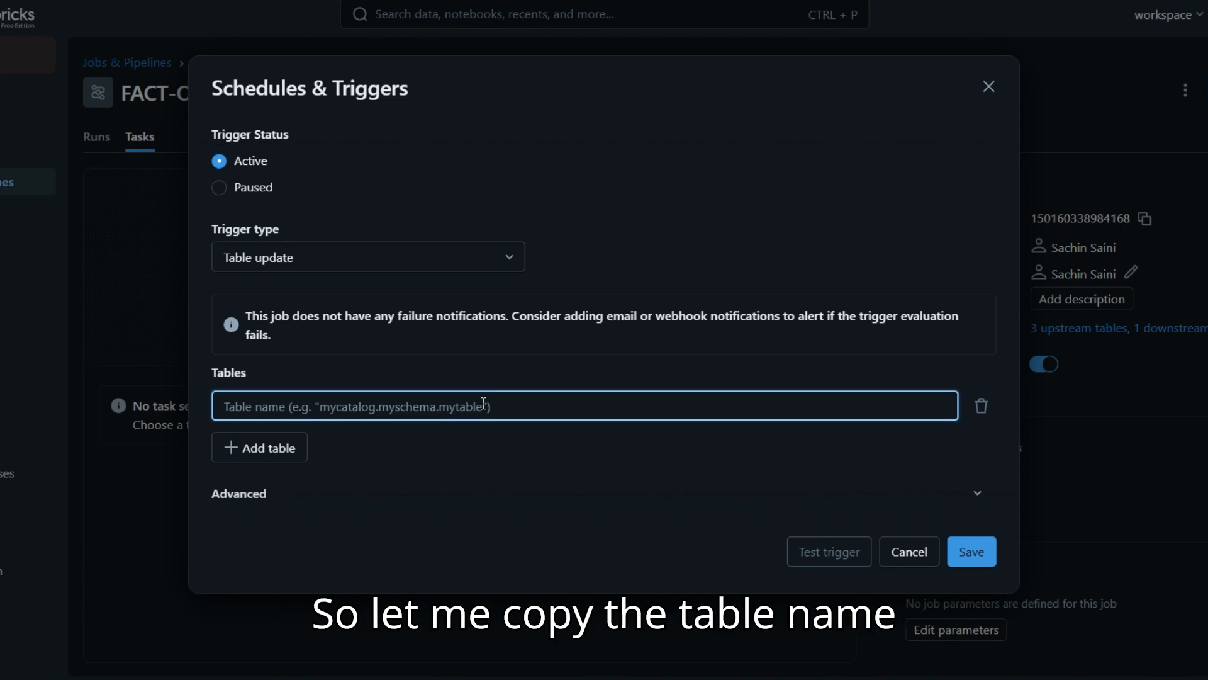
key(ctrl+Tab)
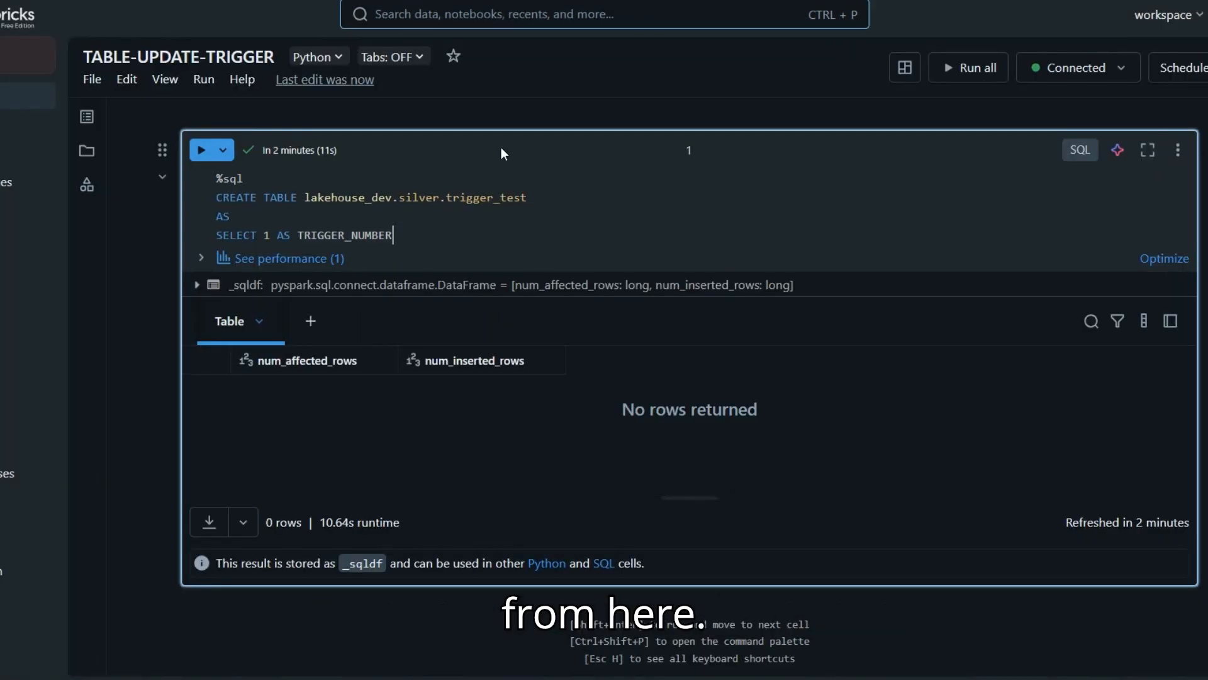
drag(369, 197, 559, 199)
key(ctrl+c)
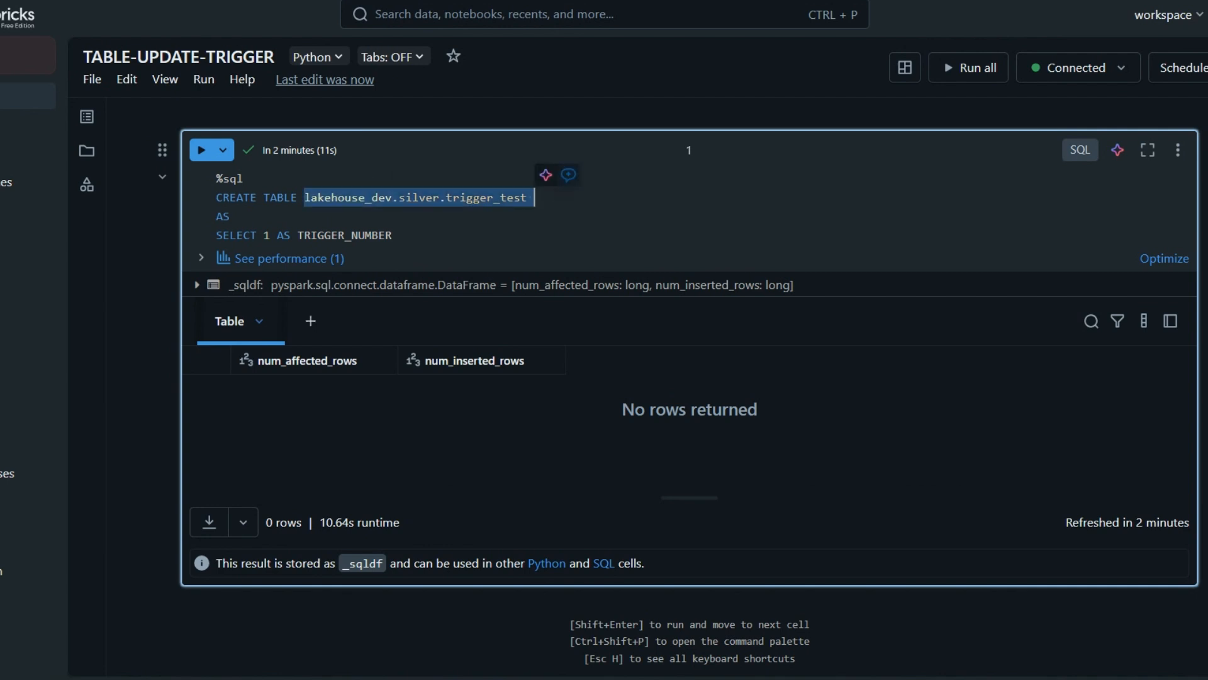
key(ctrl+Tab)
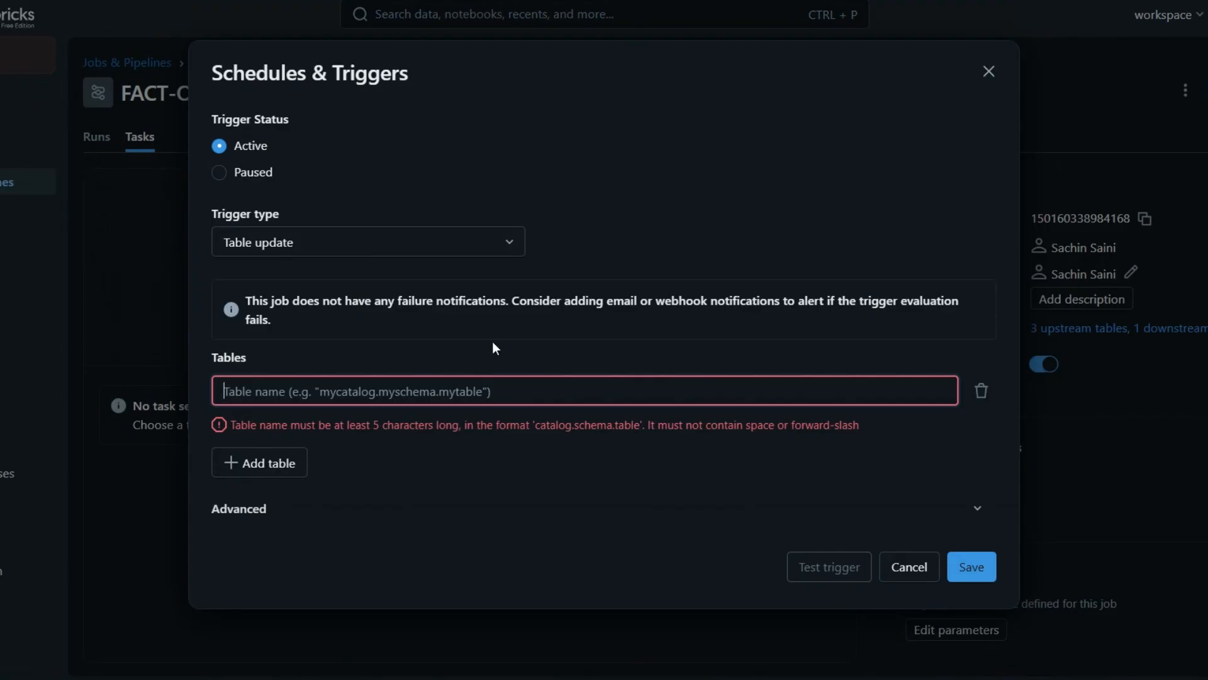
key(ctrl+v)
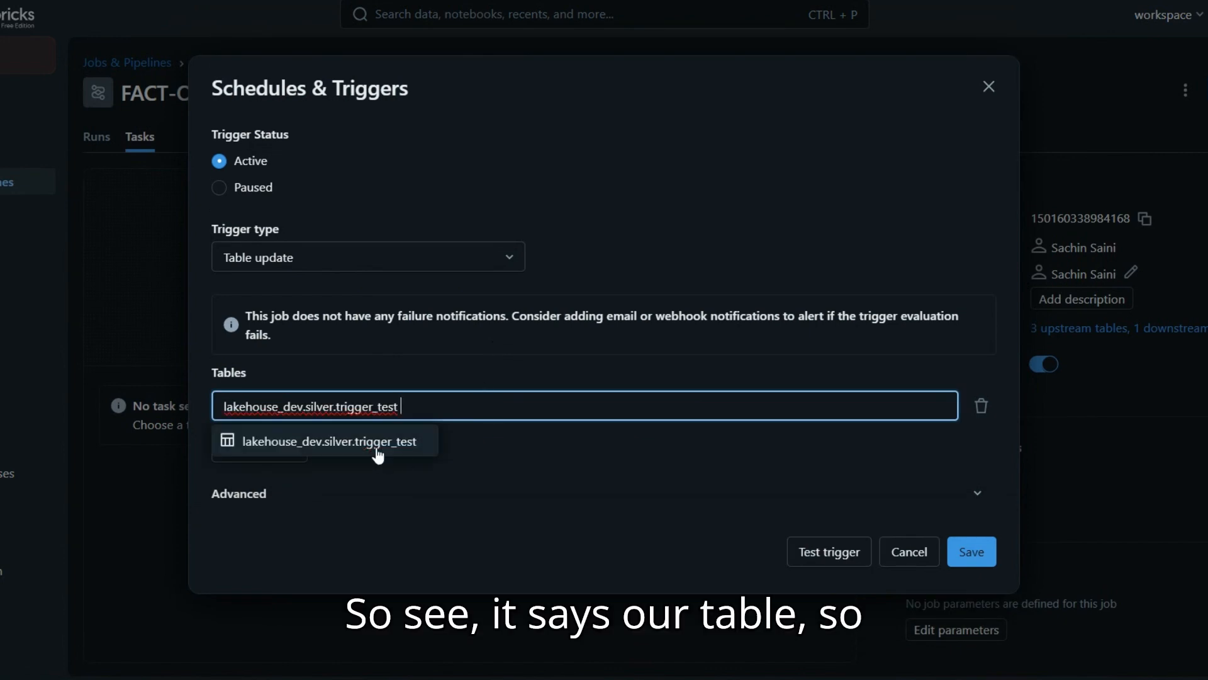
click(377, 453)
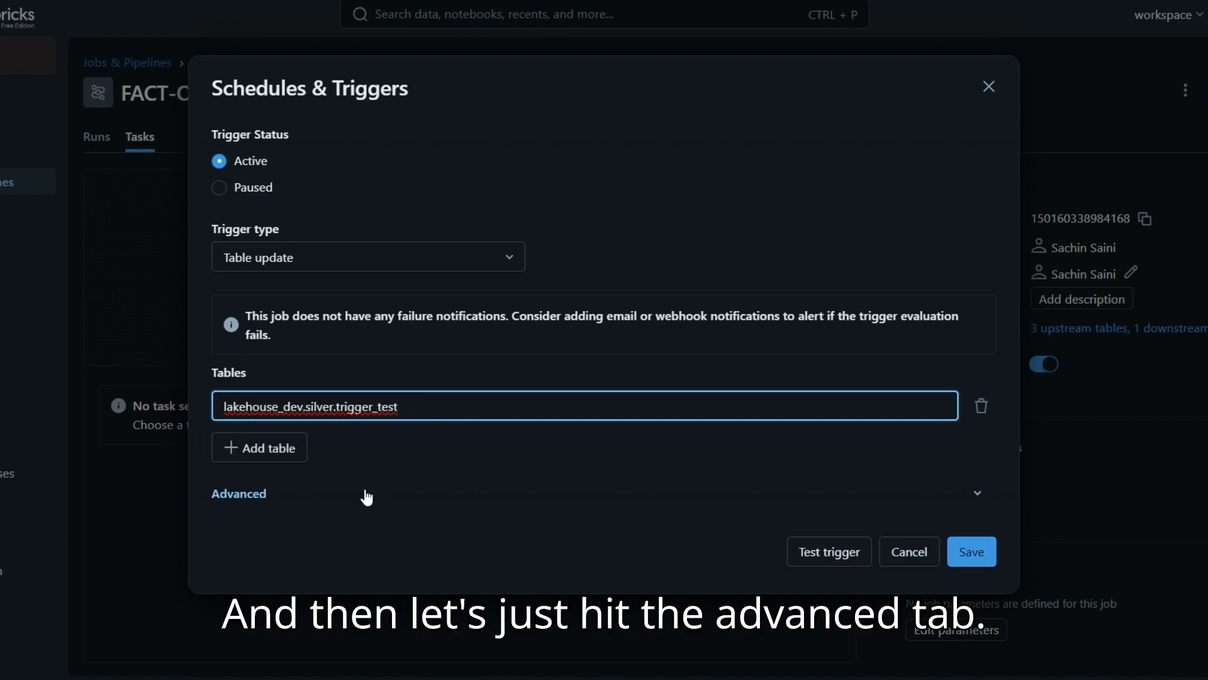
Step: Expand the advanced trigger options and save the table update trigger
click(248, 495)
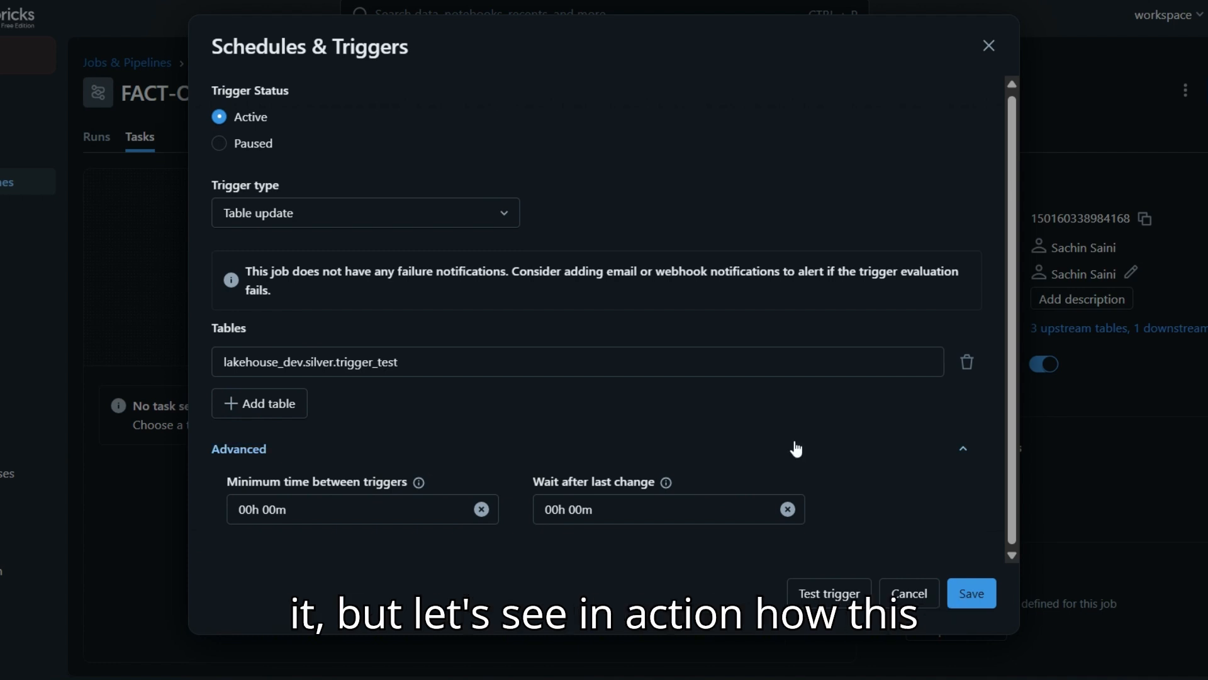
click(966, 599)
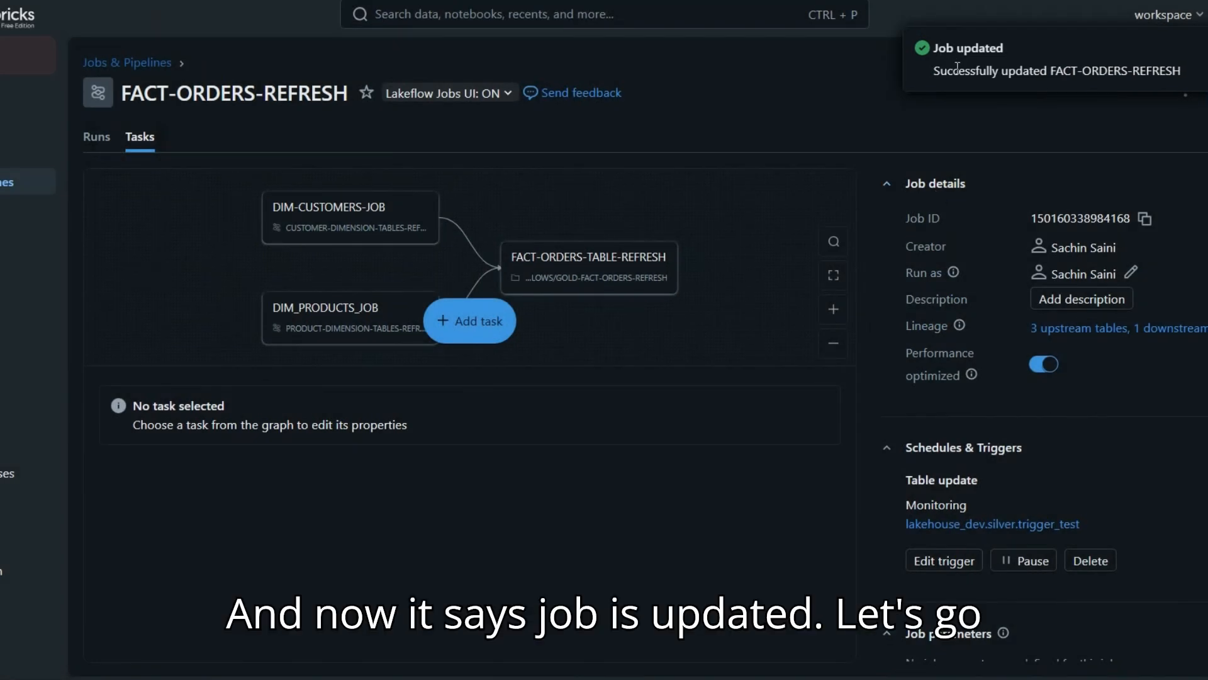
Step: Add a new notebook cell starting INSERT INTO lakehouse_dev.silver.trigger_test, pasting the table name from the first cell
click(314, 1)
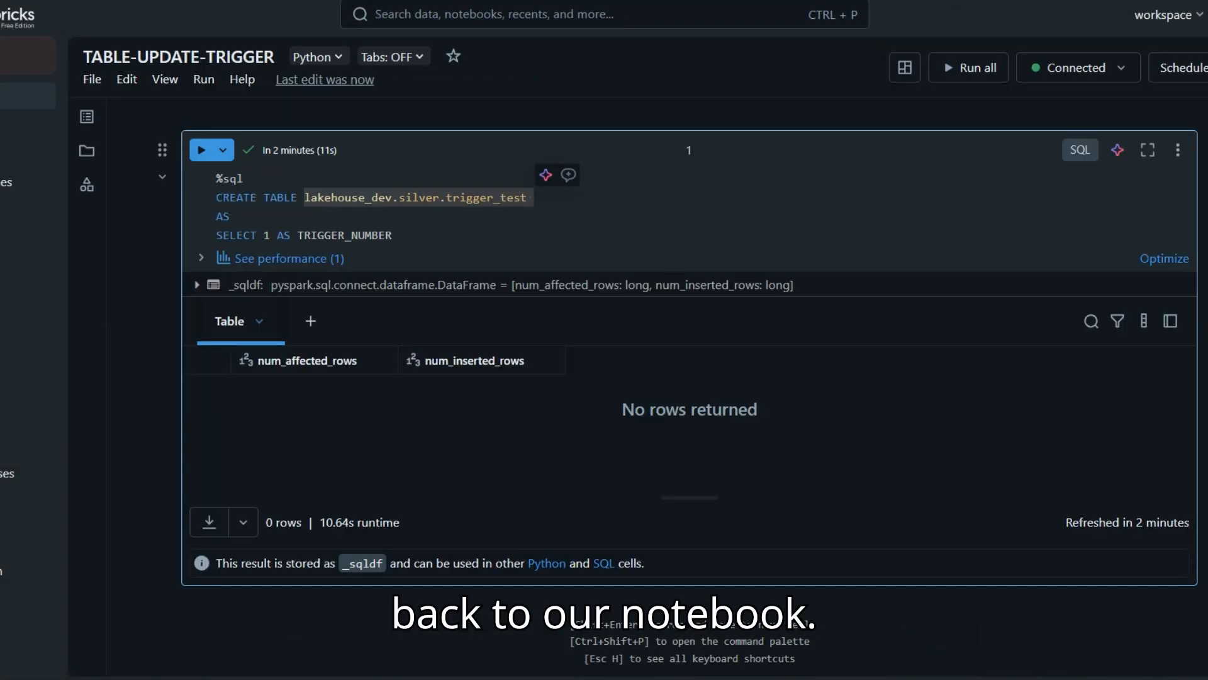
mouse_move(614, 606)
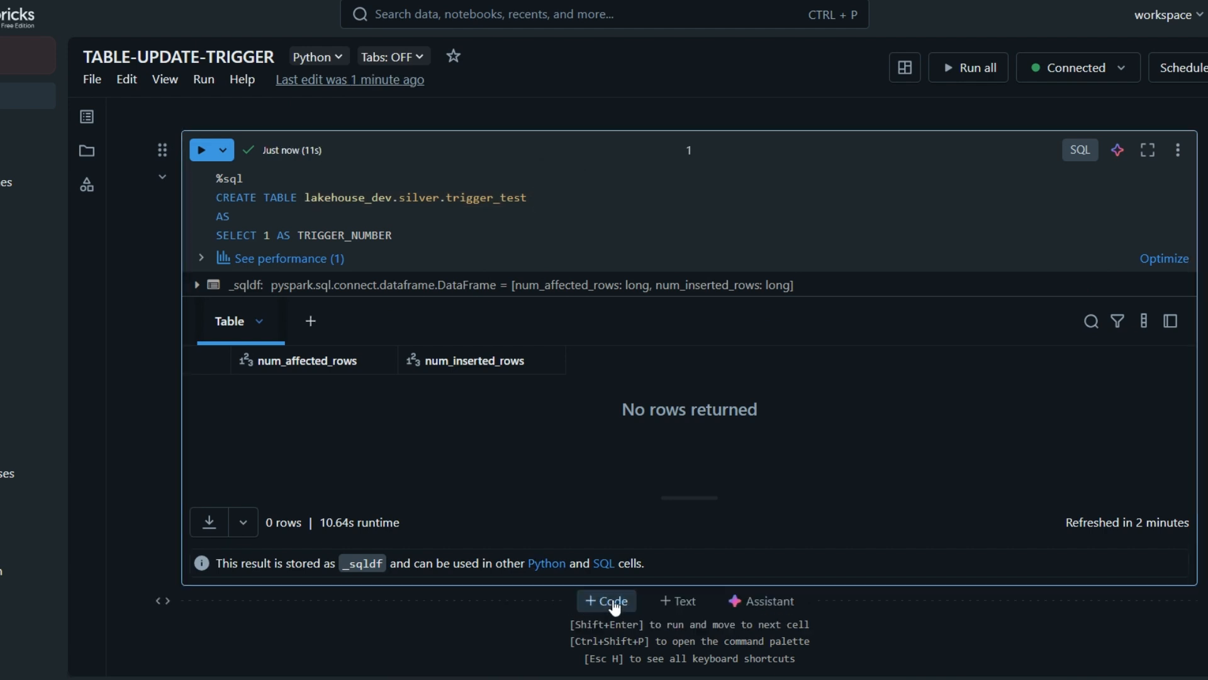
click(614, 603)
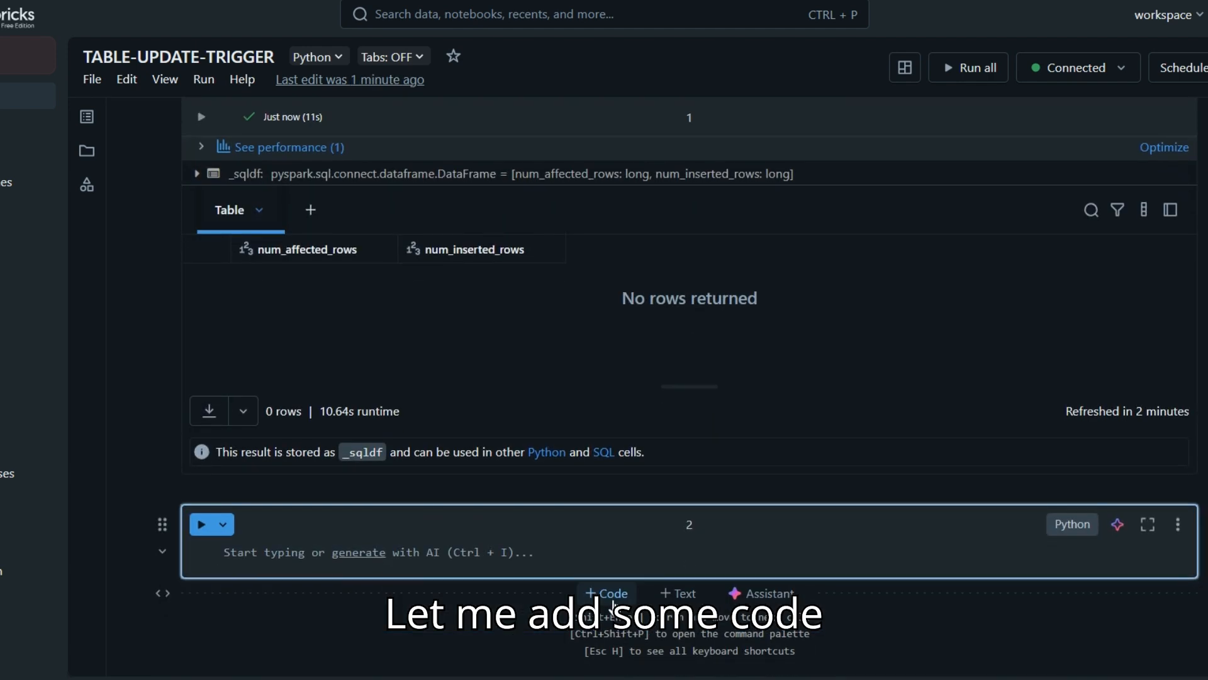
text(INSERT INTO)
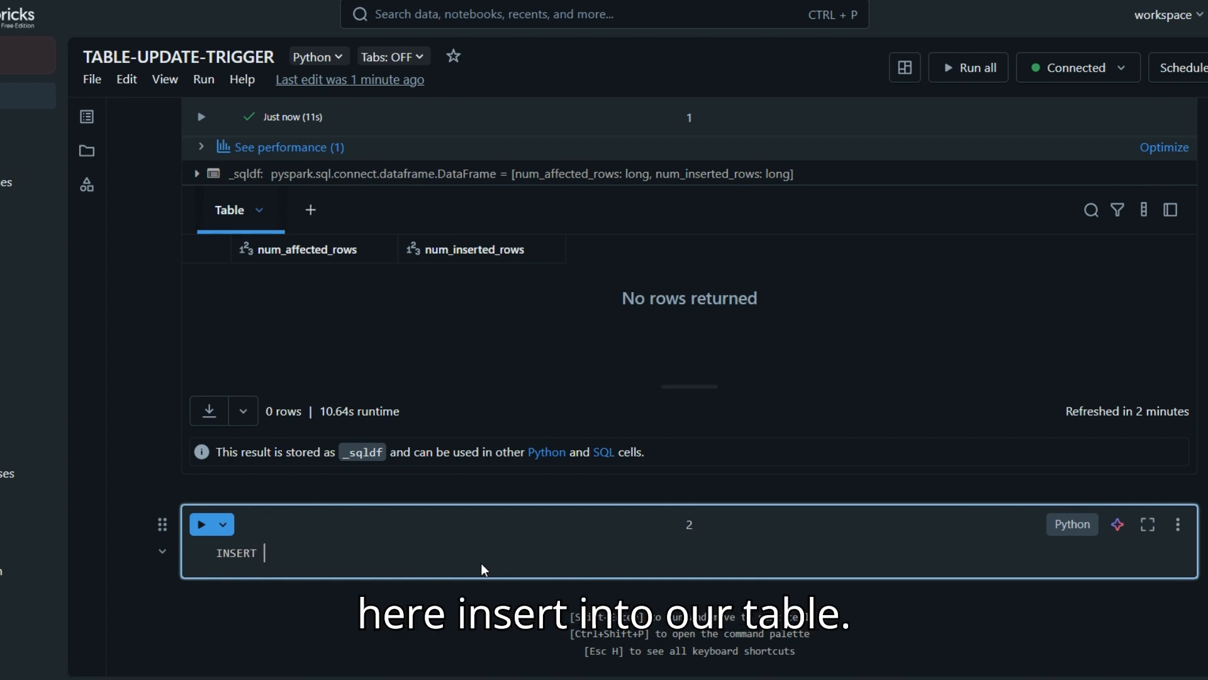
scroll(483, 564, up, 2)
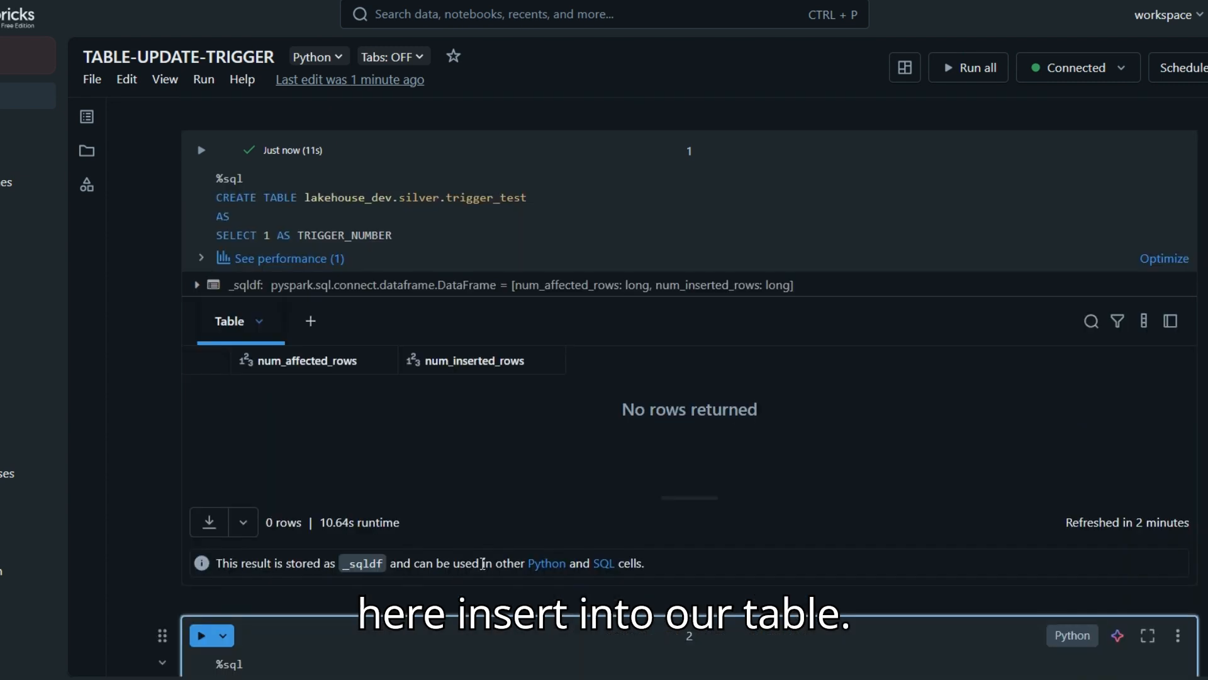
double_click(321, 198)
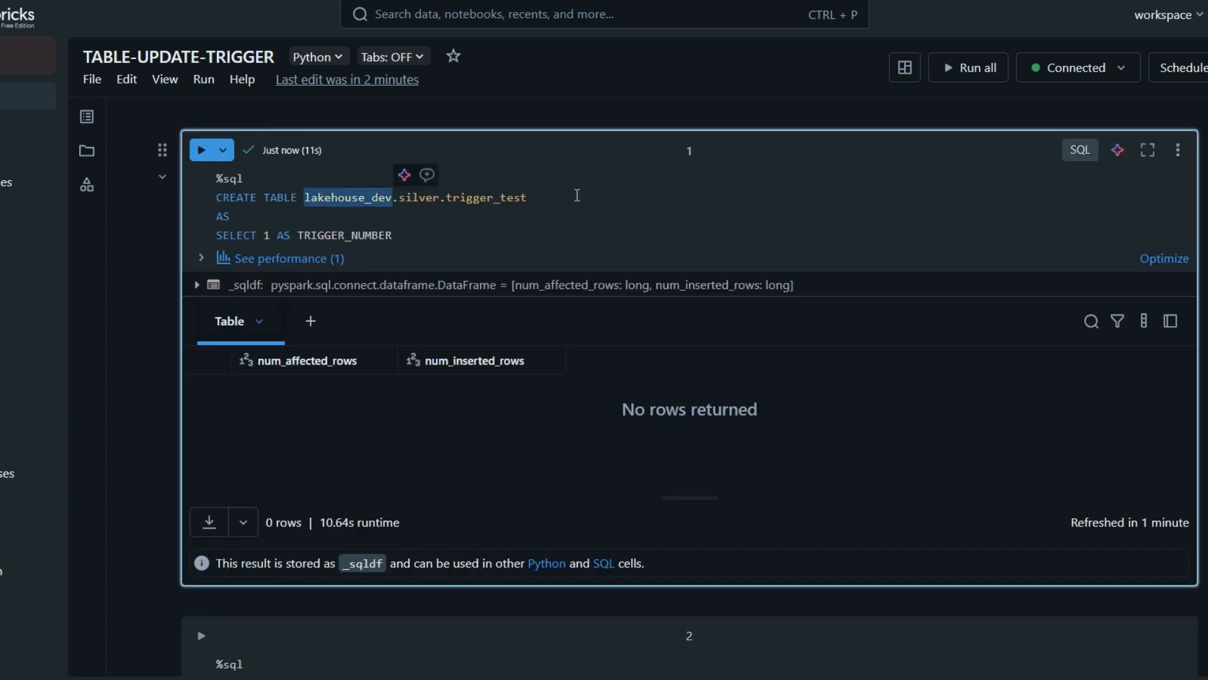
shift+click(564, 198)
key(ctrl+c)
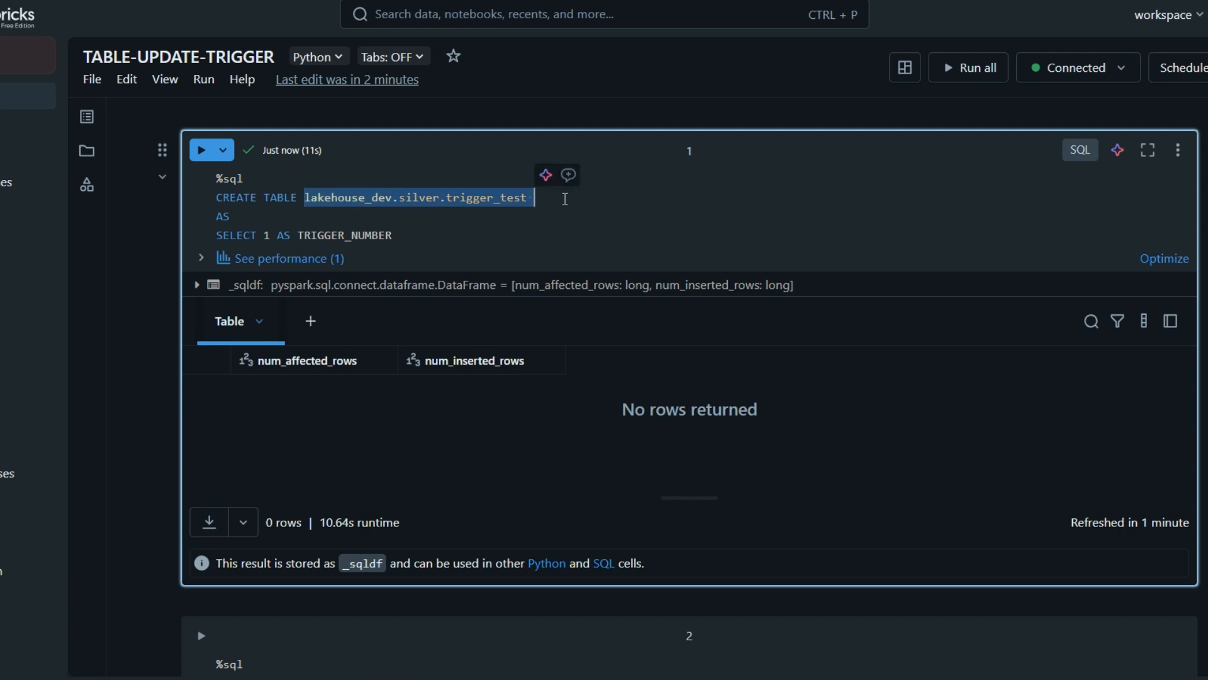
scroll(478, 327, down, 3)
click(401, 480)
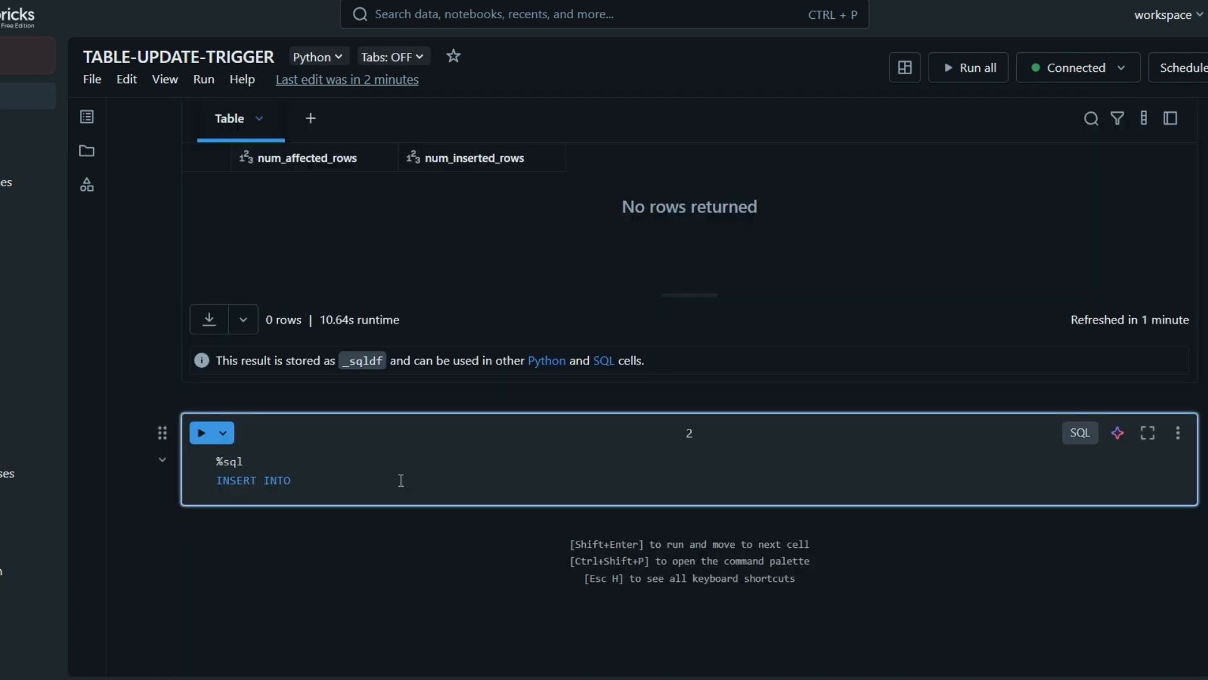
key(ctrl+v)
key(Return)
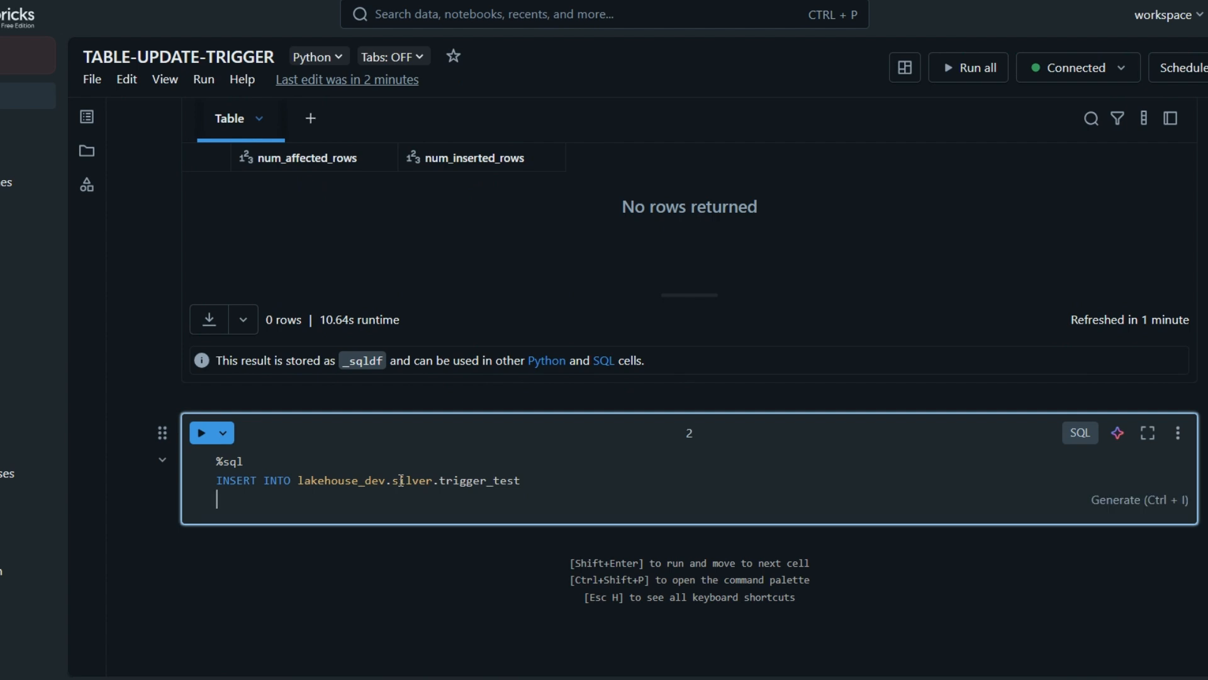
Step: Complete the insert with SELECT 2 AS TRIGGER_NUMBER and run the cell
text(S)
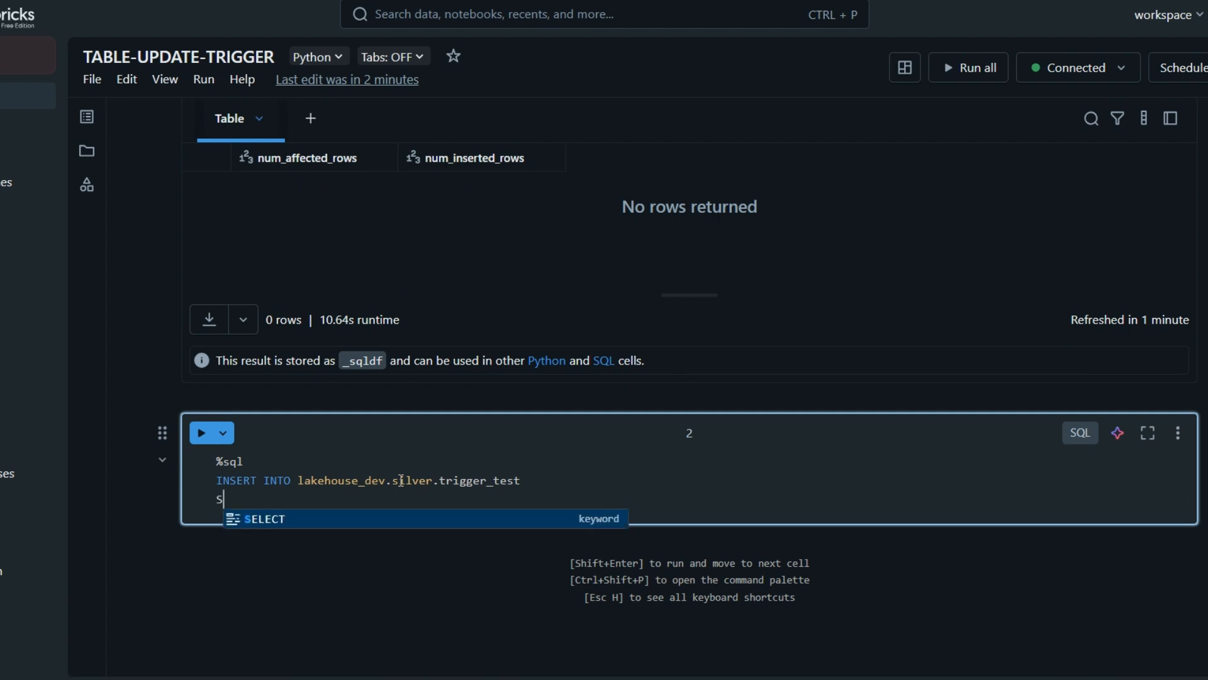
text(ELECT 2 )
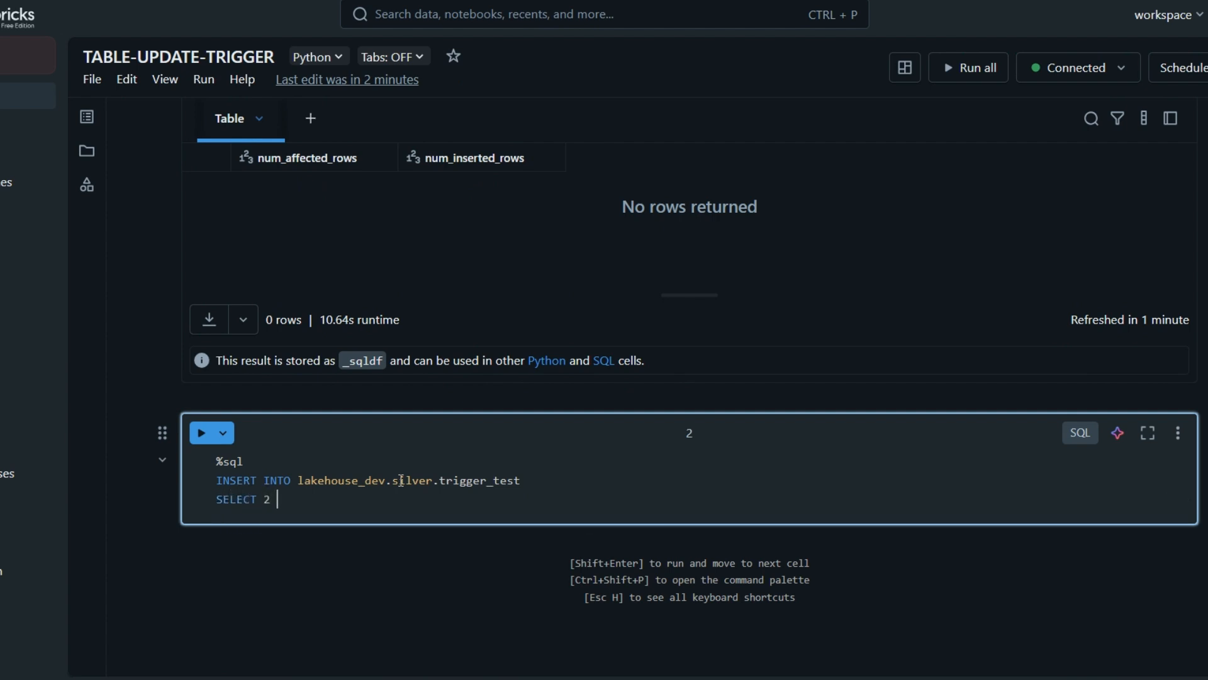
text(AS TRIGGER_NUMBER)
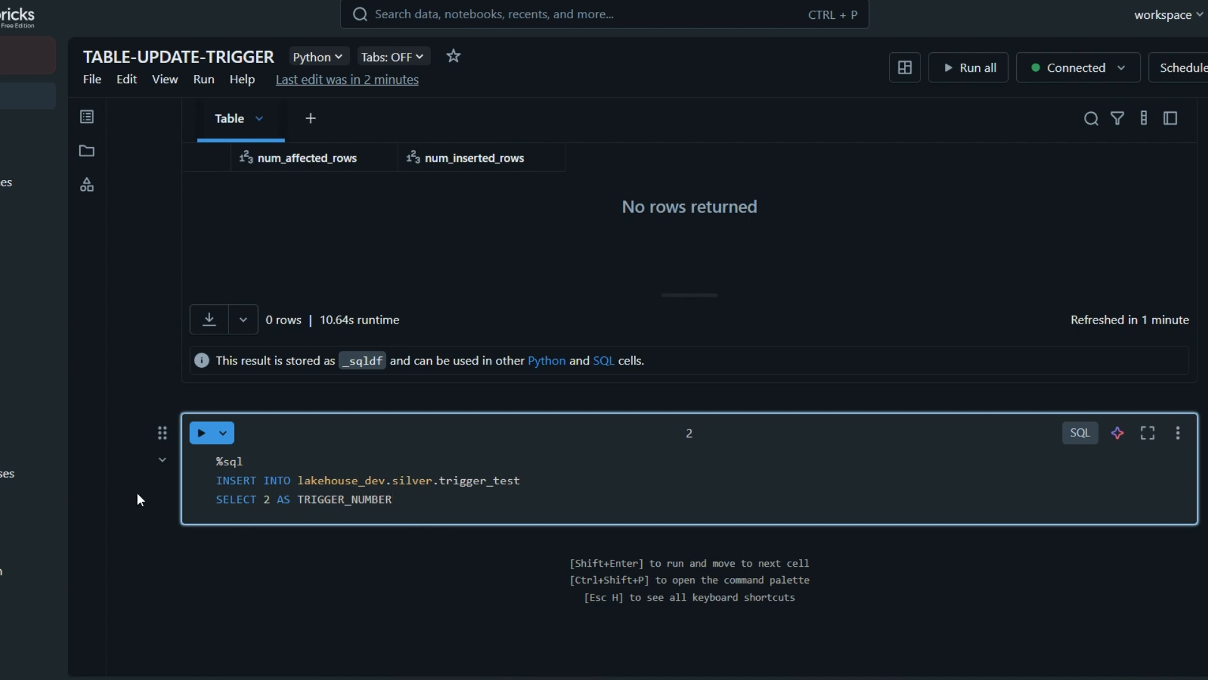
click(200, 434)
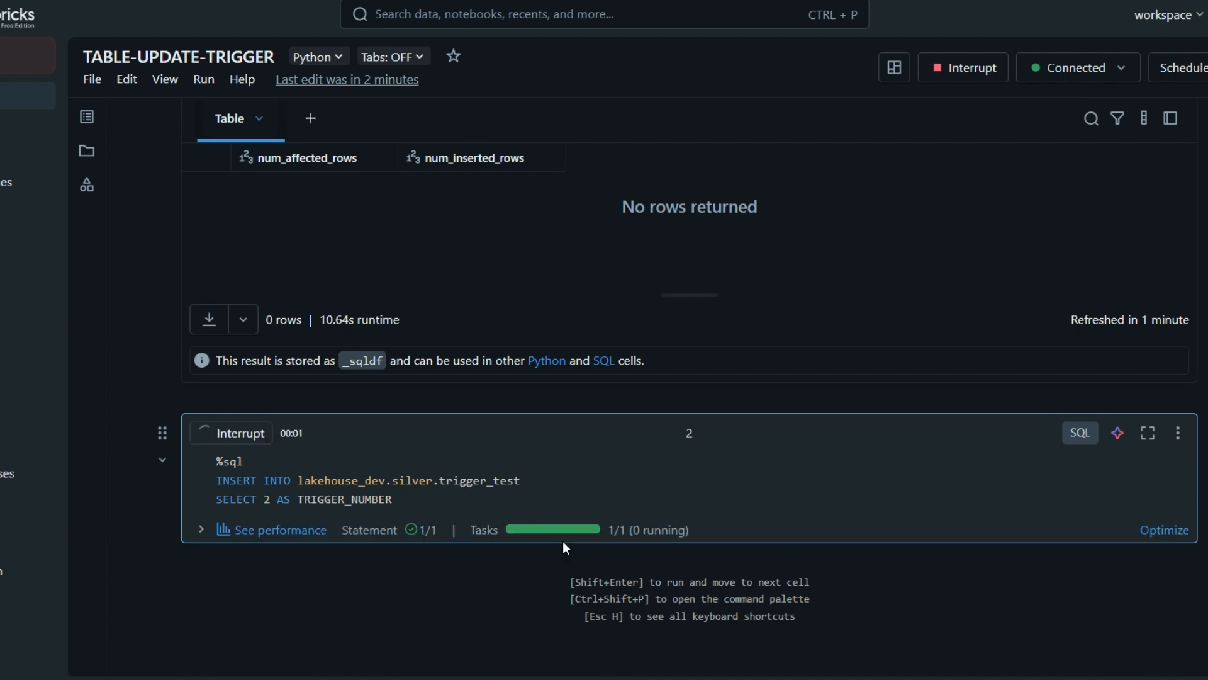
scroll(563, 542, down, 1)
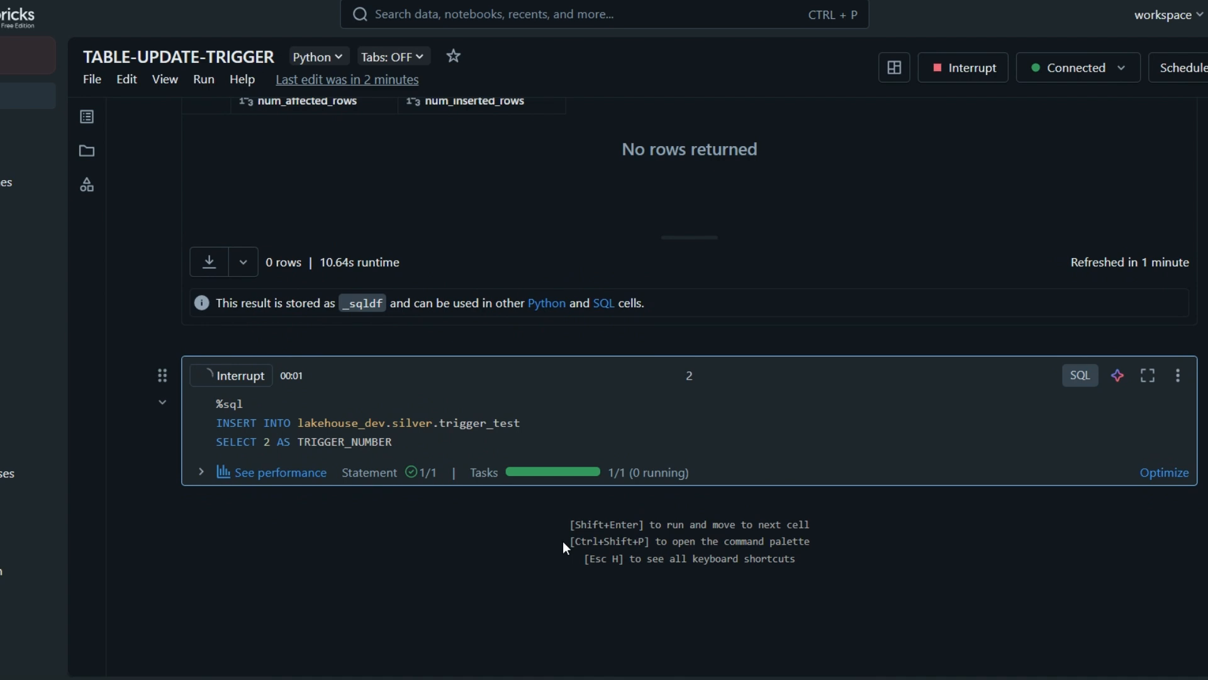
scroll(563, 541, down, 1)
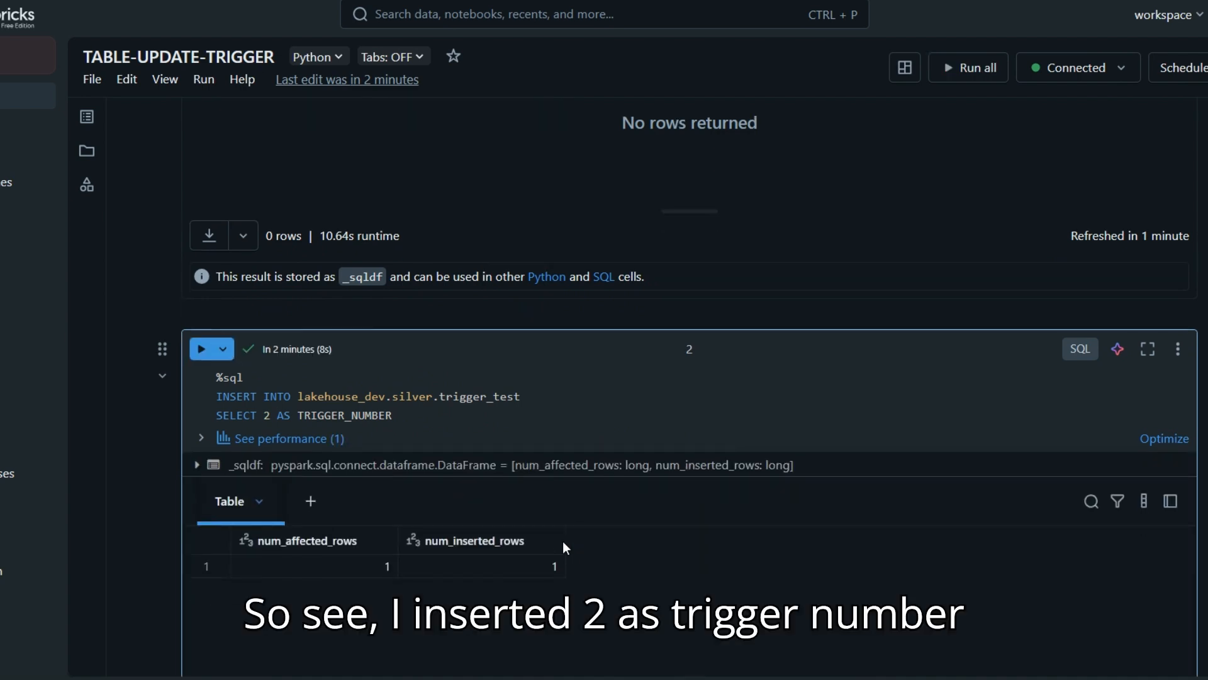
scroll(563, 541, down, 1)
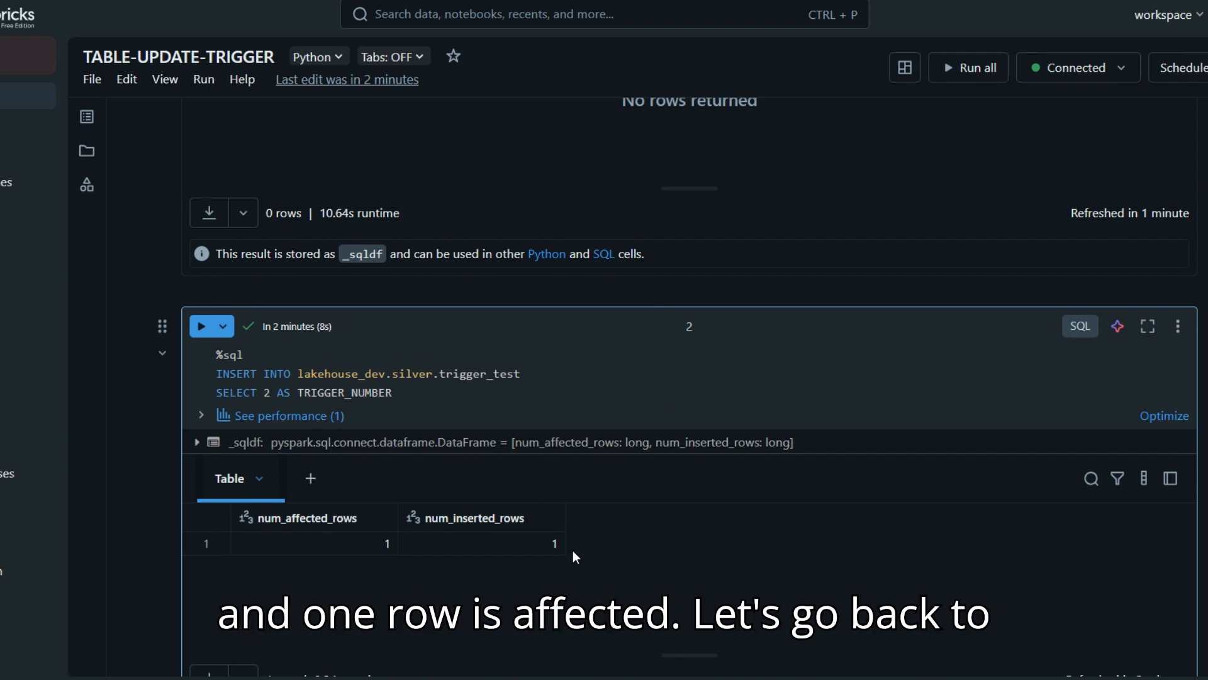
Step: Open the job's runs view, refresh it, and examine the trigger status and the runs list
click(503, 0)
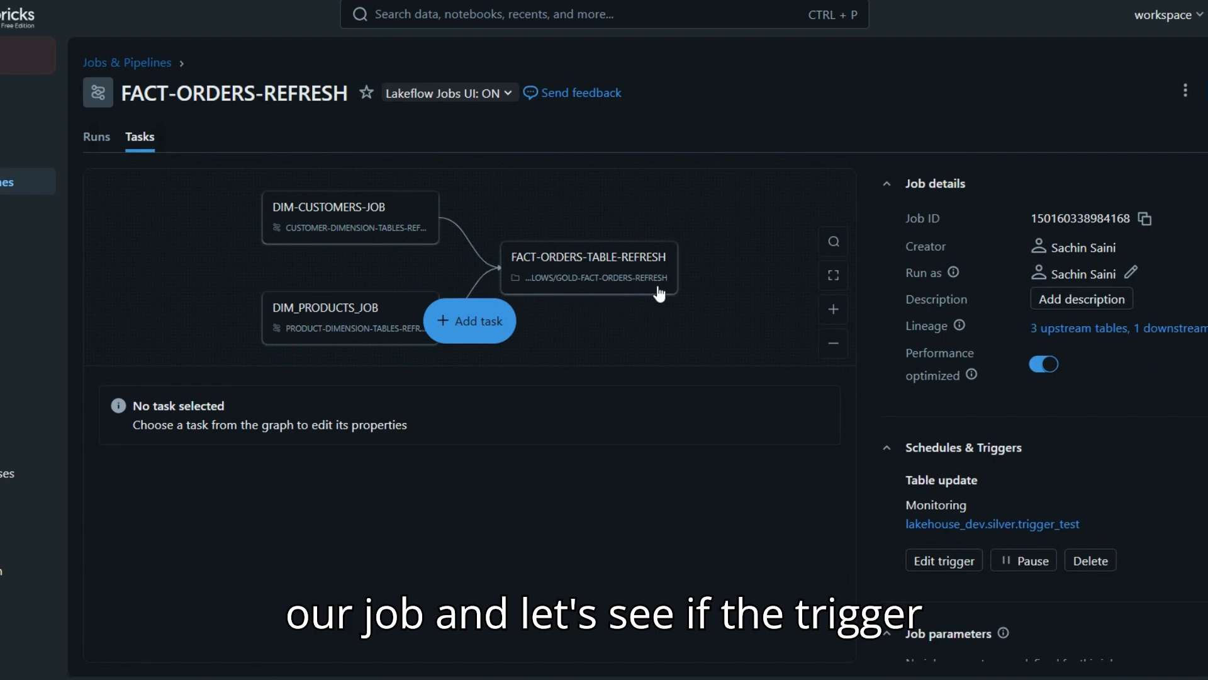
click(101, 148)
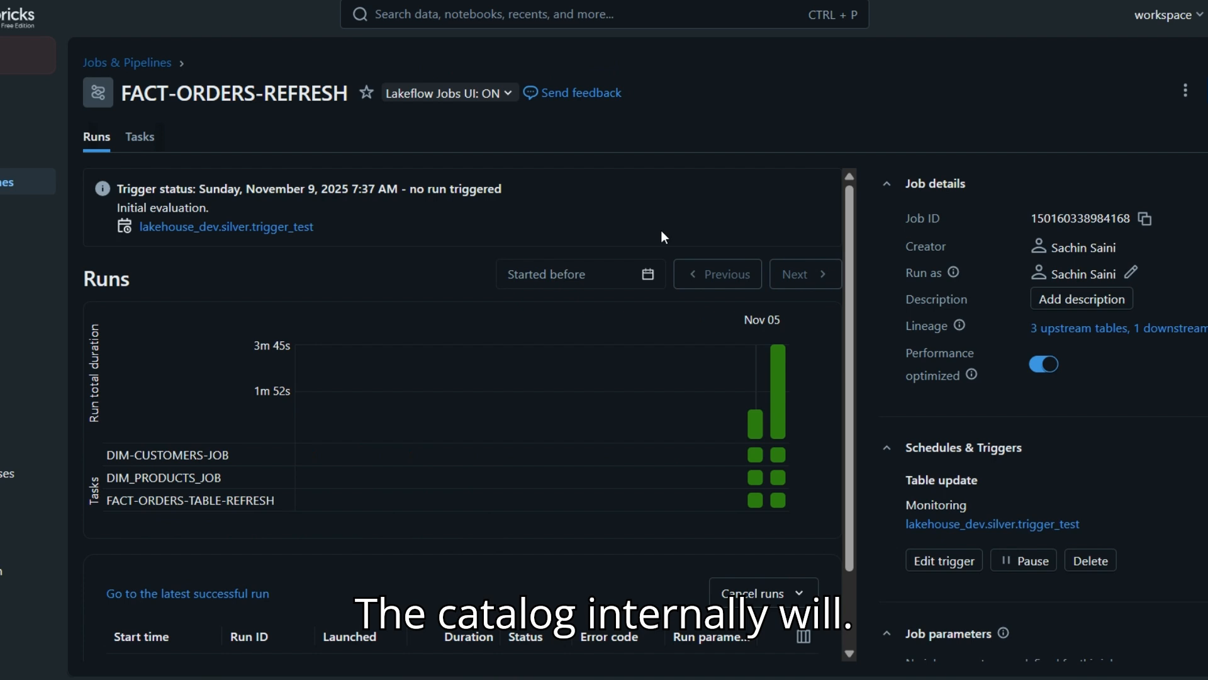
scroll(661, 231, down, 3)
scroll(661, 231, up, 3)
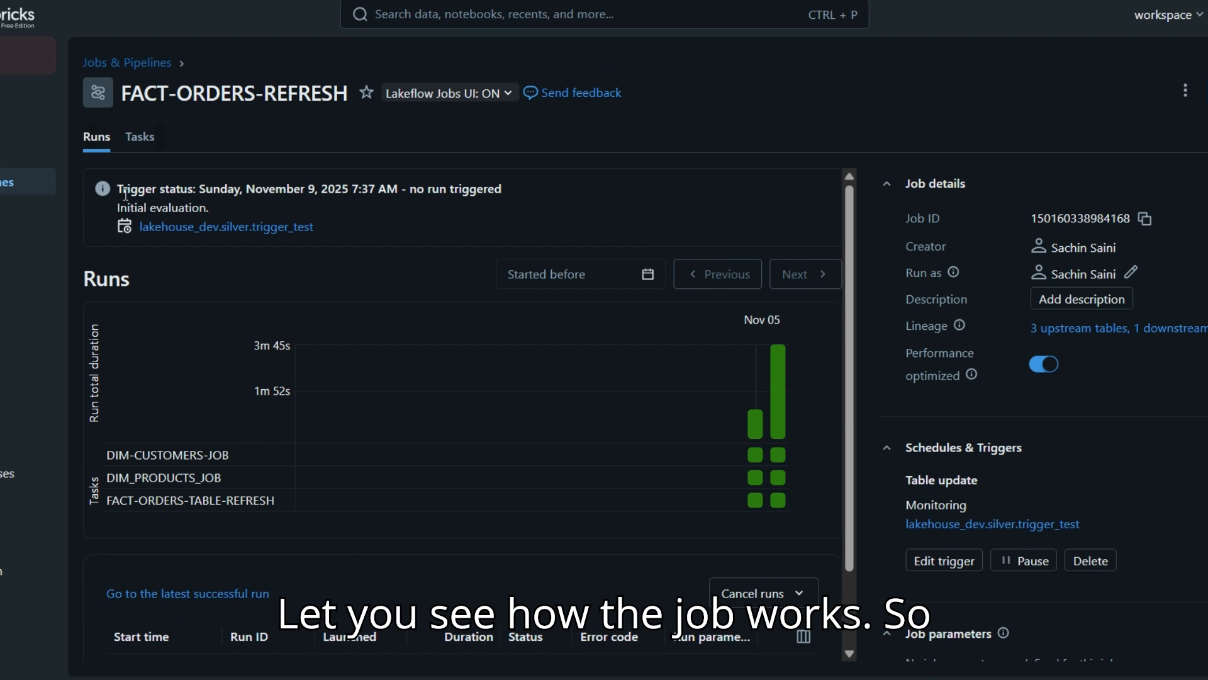
drag(117, 188, 495, 227)
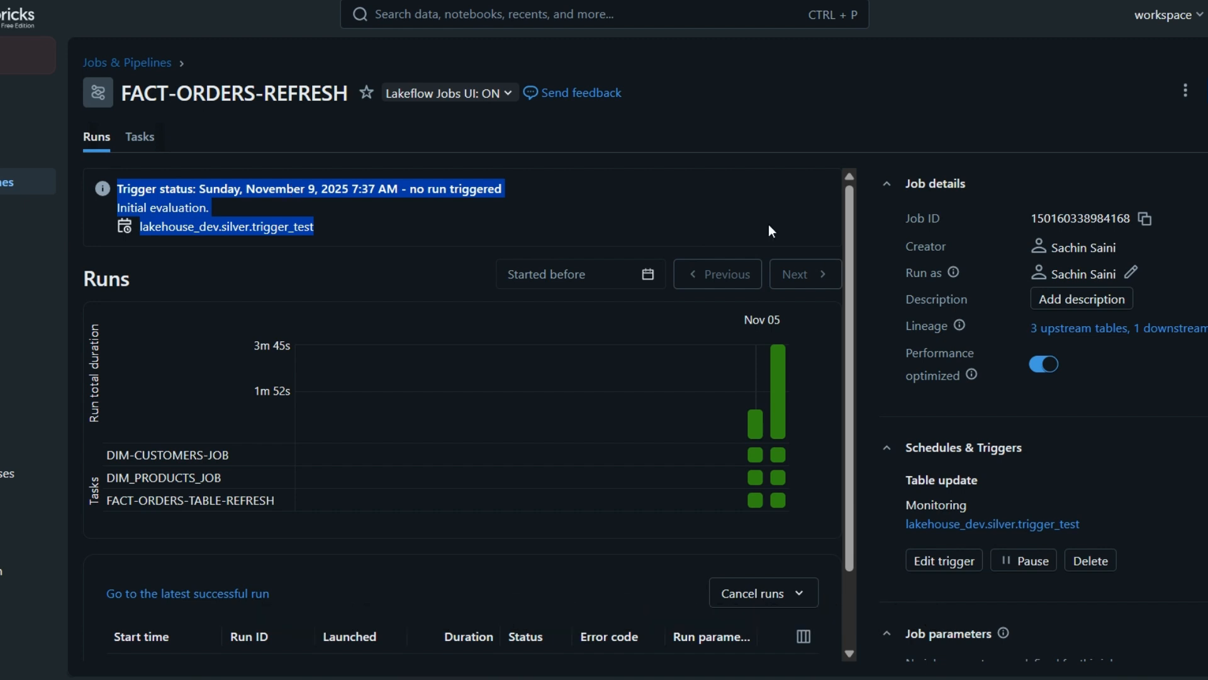
key(F5)
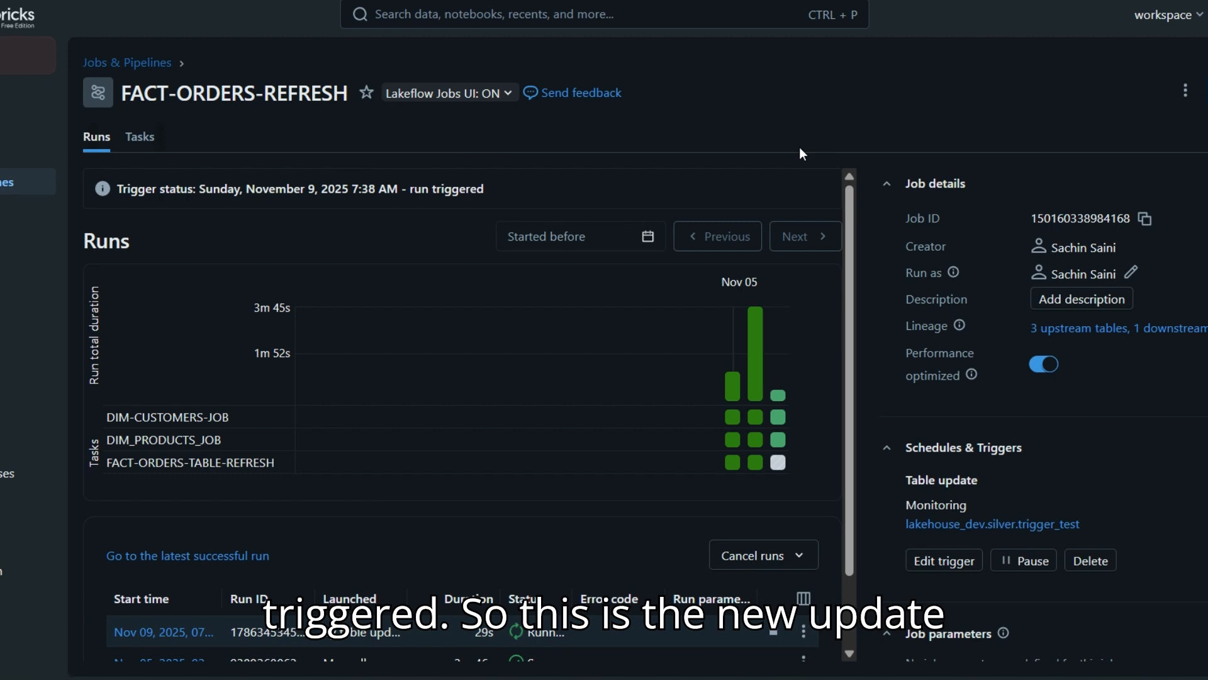
scroll(803, 365, down, 1)
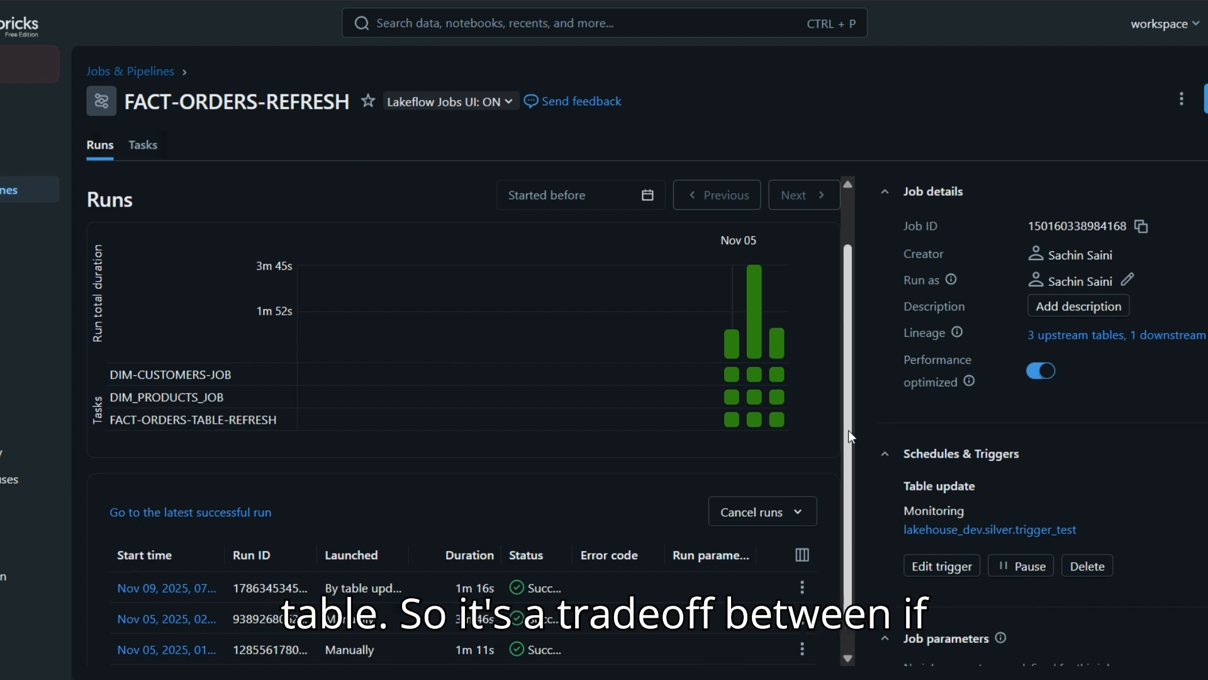
scroll(849, 429, up, 1)
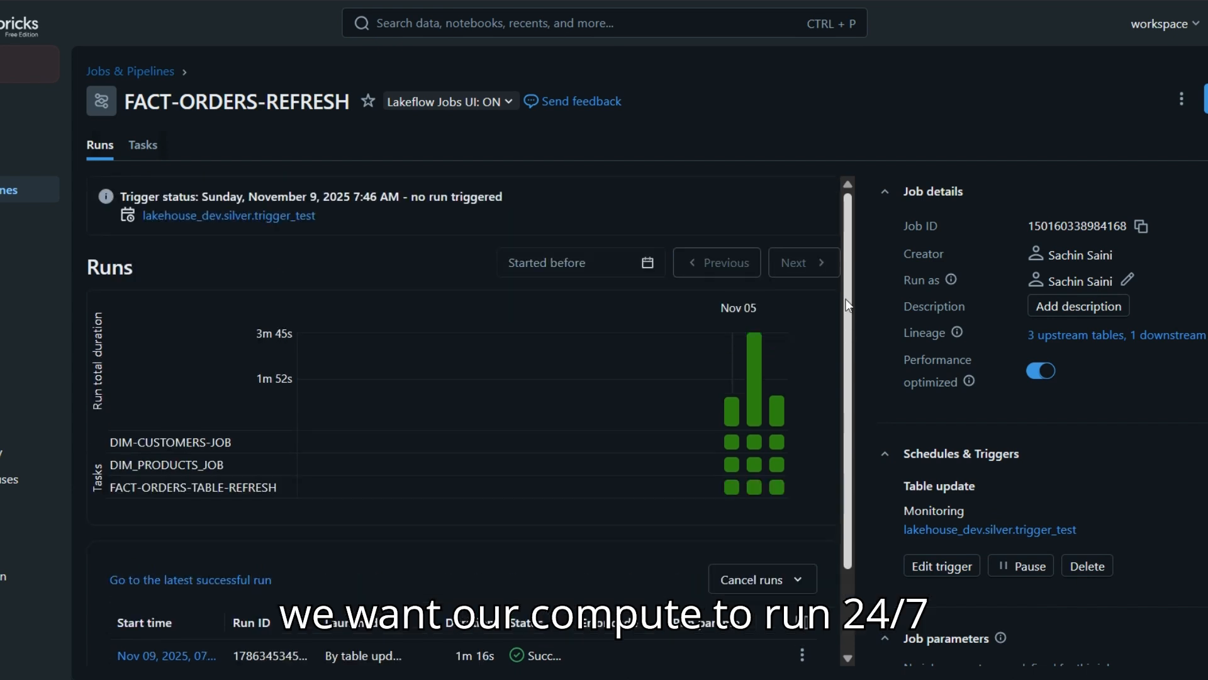